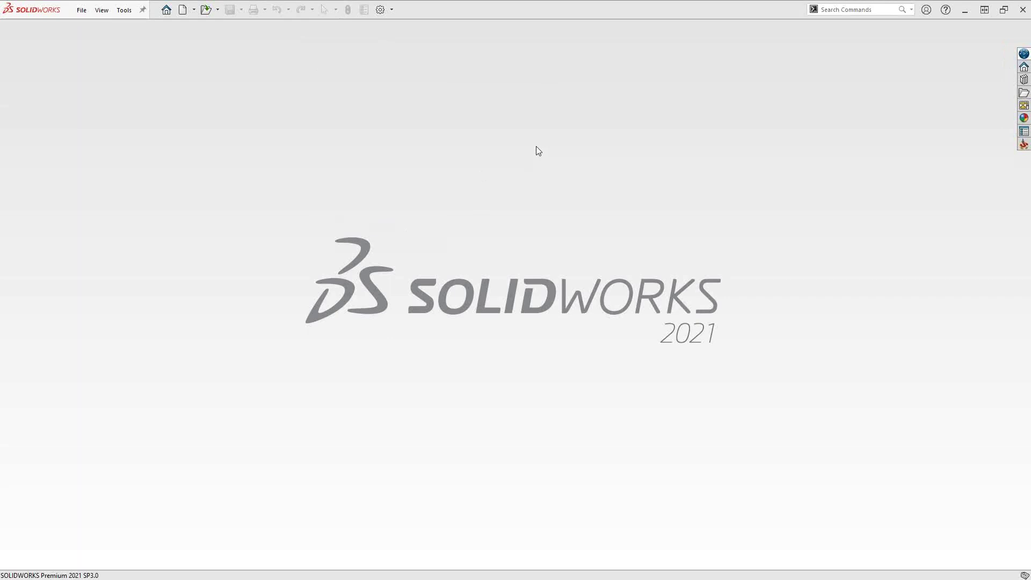
Step: Show the SolidCAM submenu under Tools to reach the iMachining Database entry
{"action": "left_click", "coordinate": [124, 10]}
{"action": "mouse_move", "coordinate": [153, 56]}
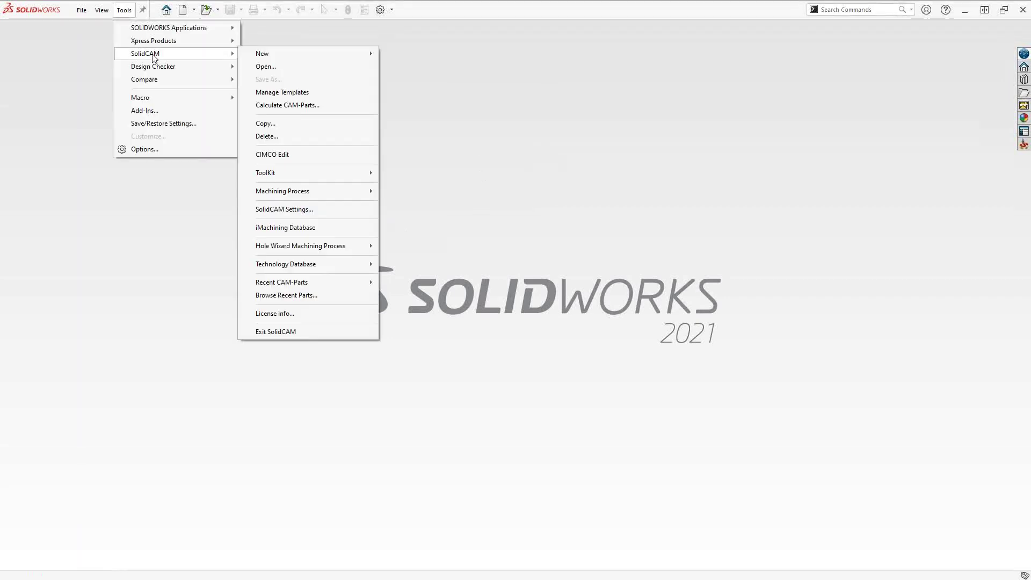
Step: Launch the iMachining Database and show Haas_SS machine parameters, including 12000 RPM maximum spindle speed
{"action": "left_click", "coordinate": [295, 230]}
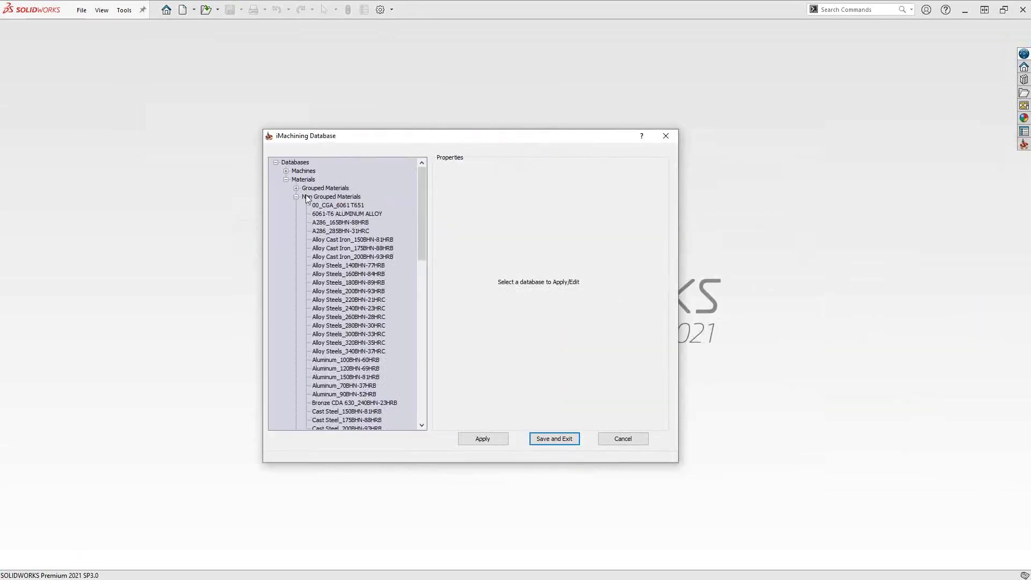
{"action": "left_click", "coordinate": [286, 170]}
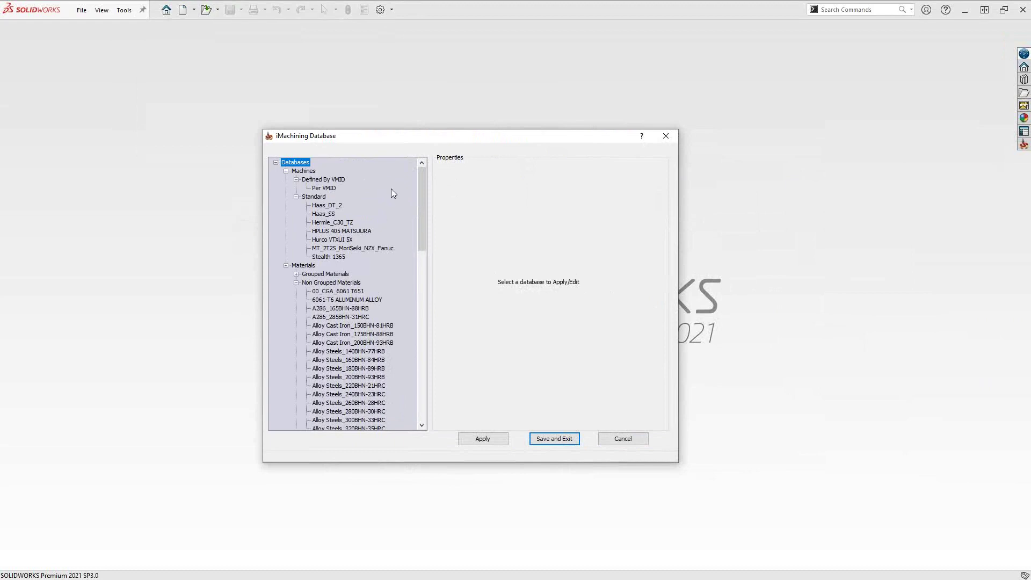
{"action": "left_click", "coordinate": [328, 214]}
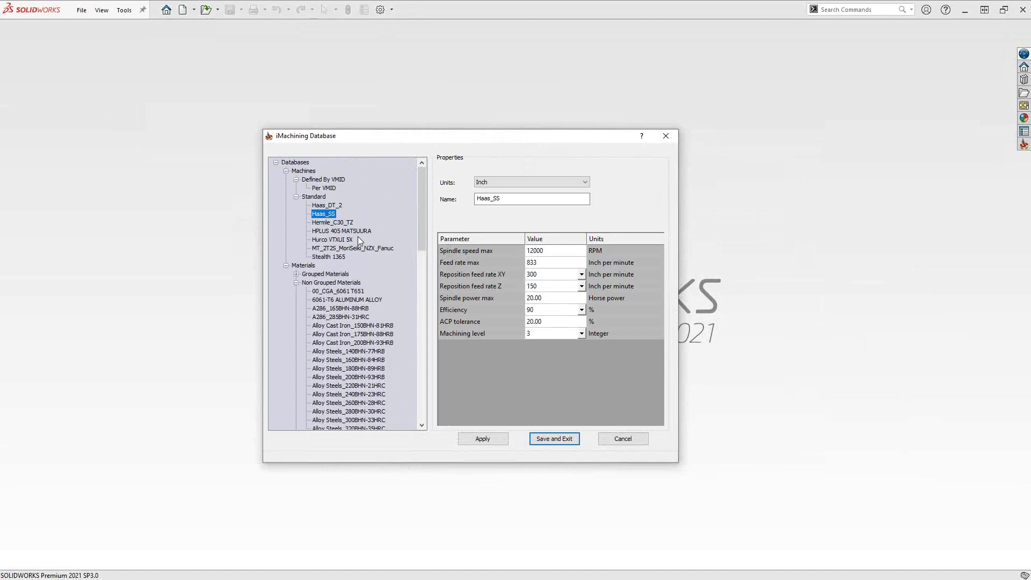
Step: Add 'New Machine' under Standard from Hermle_C30_TZ, then display Per VMID's parameters
{"action": "right_click", "coordinate": [324, 223]}
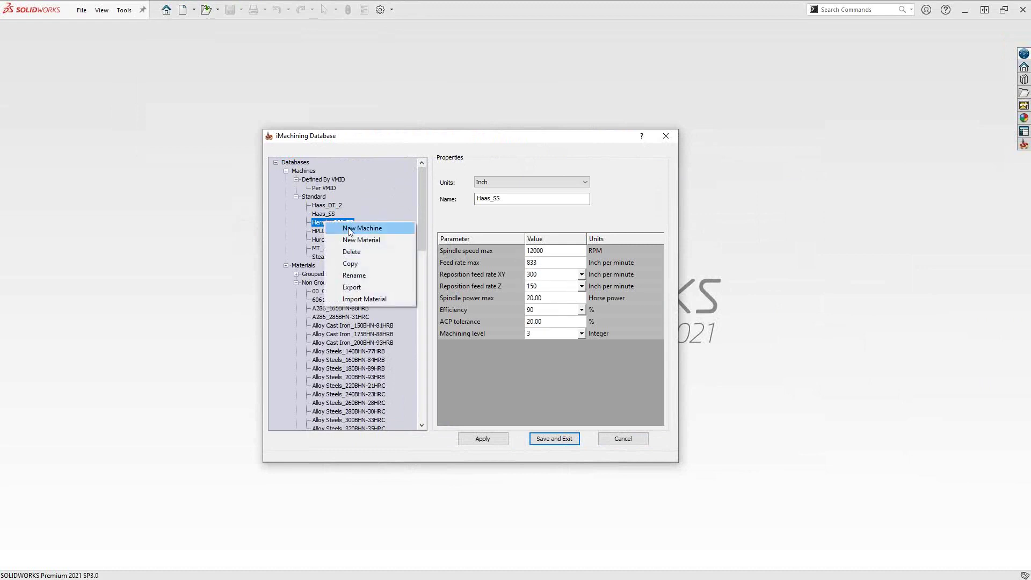
{"action": "left_click", "coordinate": [350, 228]}
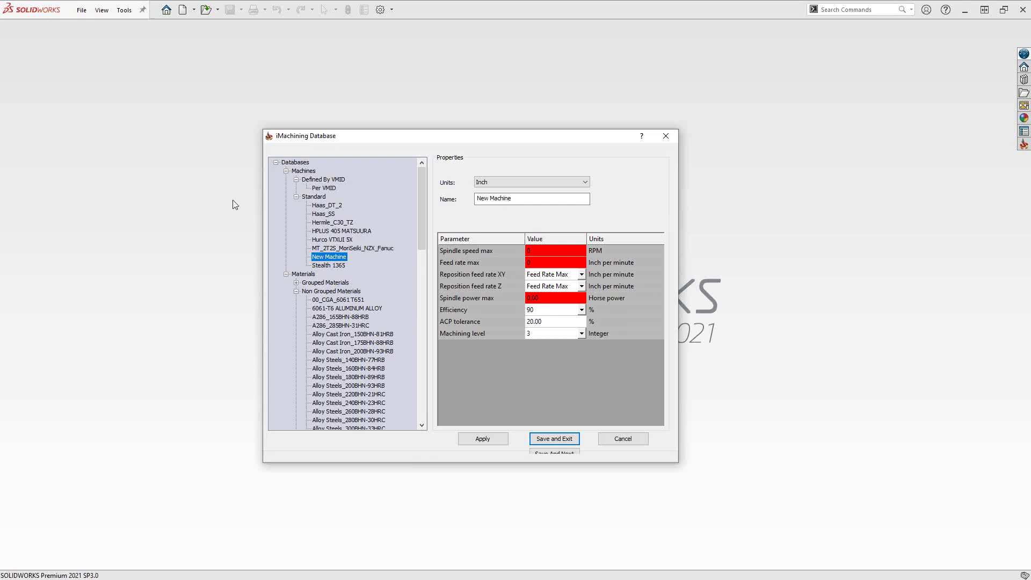
{"action": "left_click", "coordinate": [325, 187]}
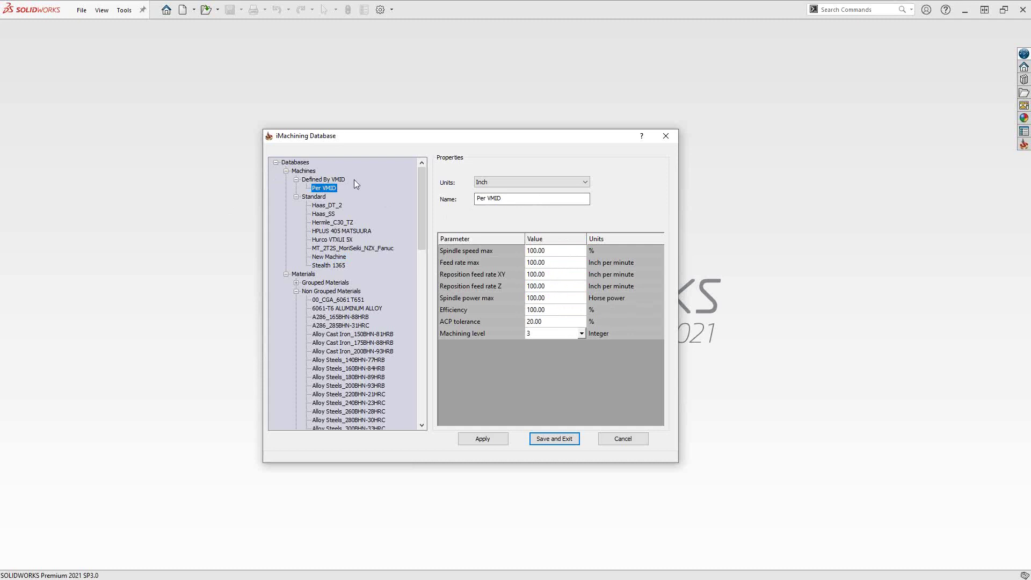
Step: Add 'New Machine-1' under Defined By VMID from the Per VMID entry
{"action": "right_click", "coordinate": [327, 186]}
{"action": "left_click", "coordinate": [352, 198]}
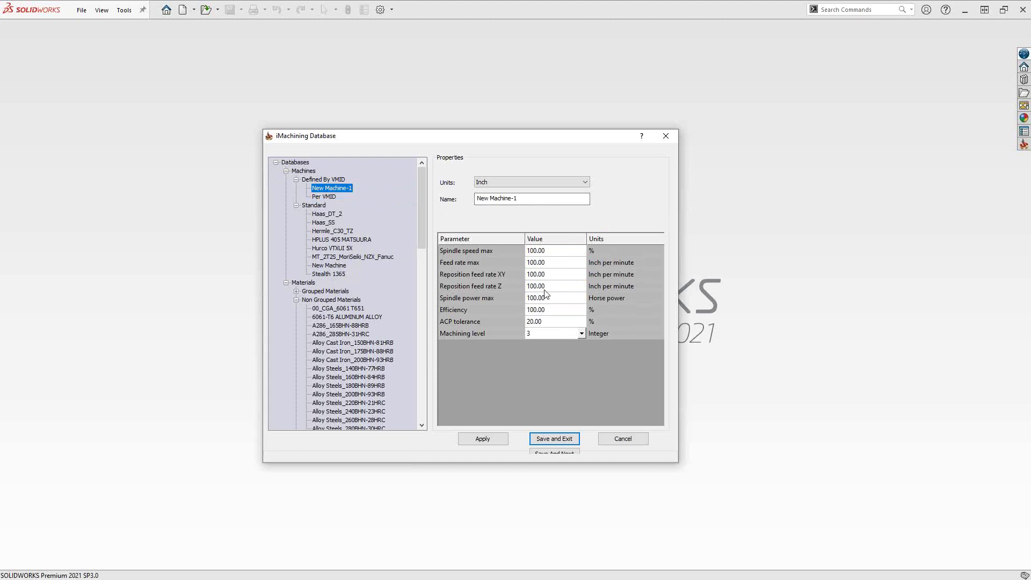
{"action": "left_click", "coordinate": [322, 197]}
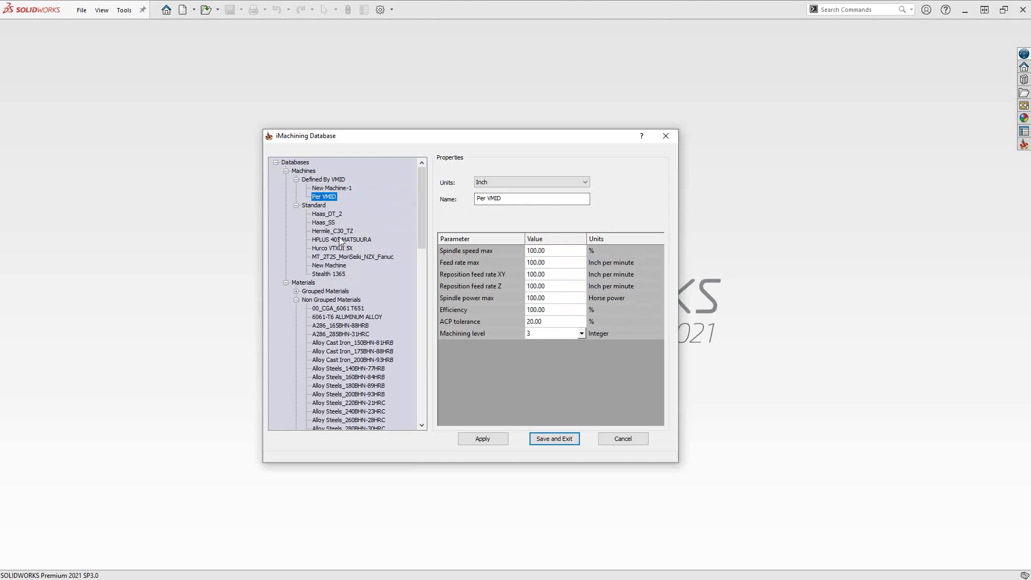
{"action": "left_click", "coordinate": [333, 268]}
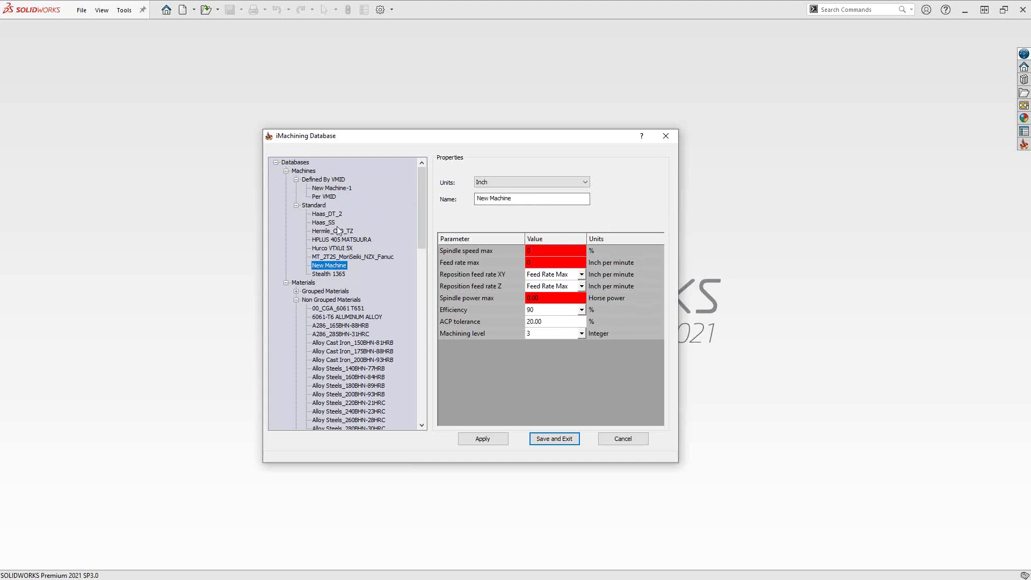
{"action": "left_click", "coordinate": [326, 198]}
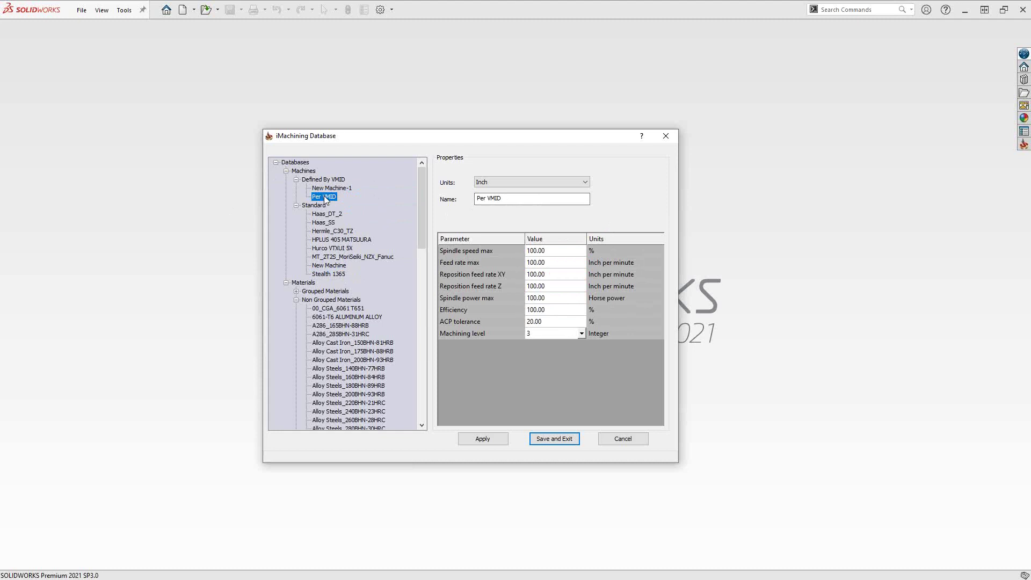
Step: Switch to Materials, expand and collapse Grouped Materials, then right-click non-grouped A286_285BHN-31HRC
{"action": "left_click", "coordinate": [294, 283]}
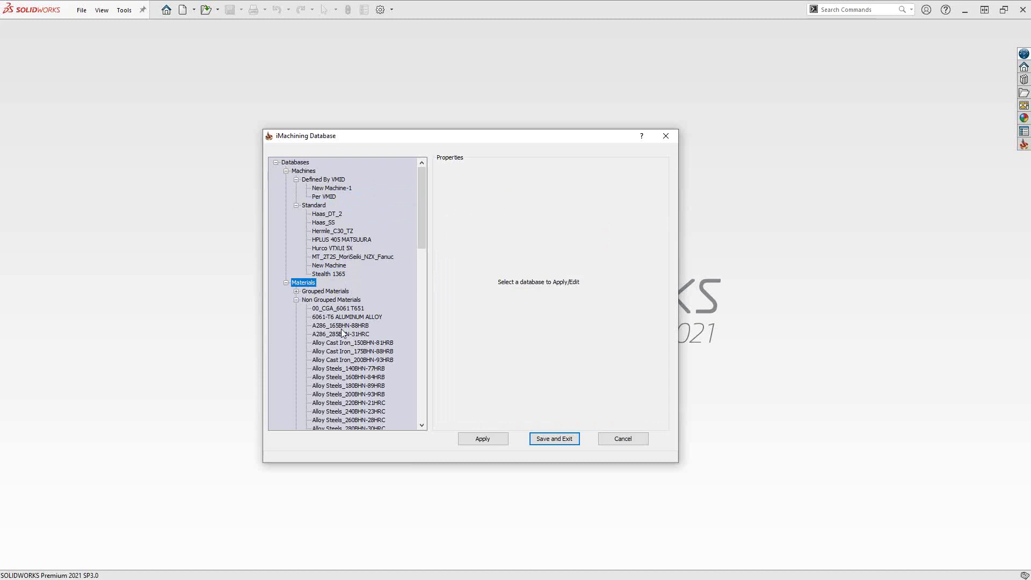
{"action": "scroll", "coordinate": [340, 330], "scroll_direction": "down", "scroll_amount": 2}
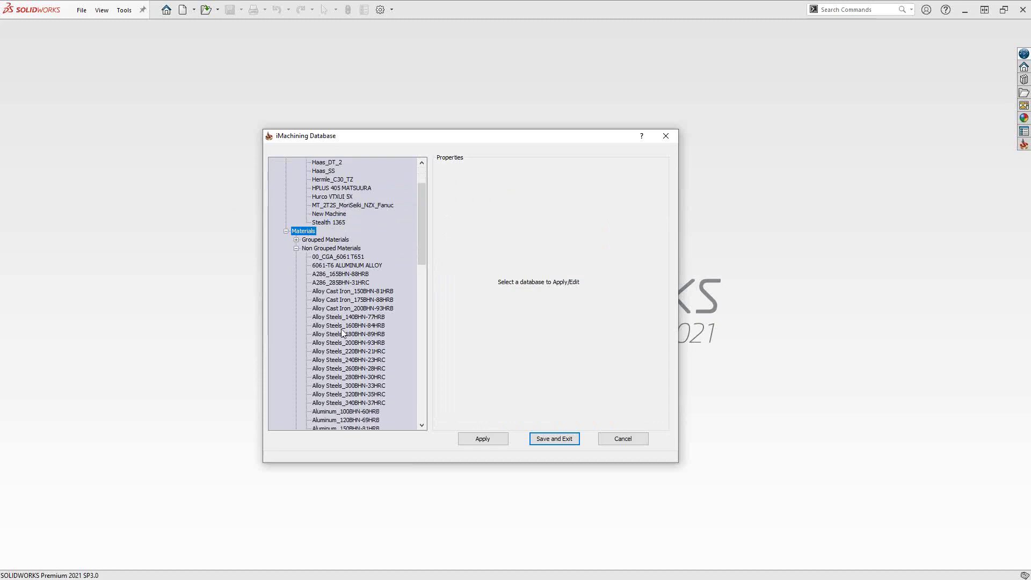
{"action": "left_click", "coordinate": [296, 239]}
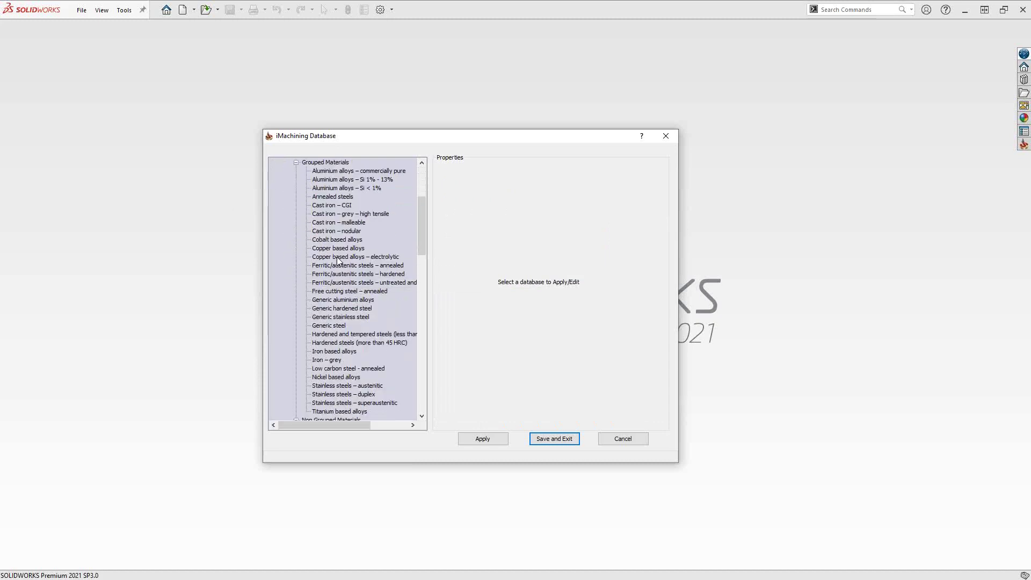
{"action": "left_click", "coordinate": [296, 162]}
{"action": "scroll", "coordinate": [344, 246], "scroll_direction": "down", "scroll_amount": 10}
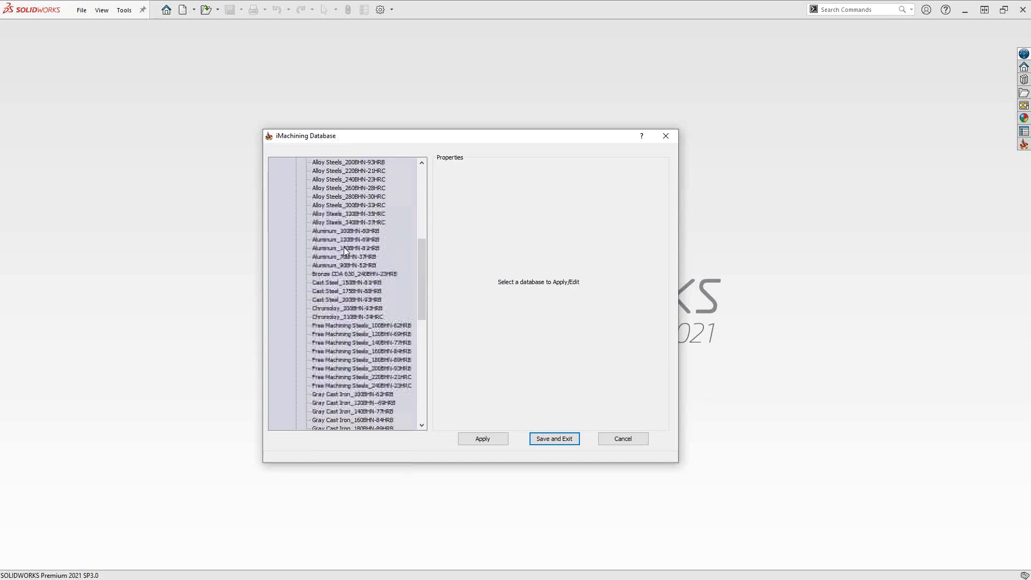
{"action": "scroll", "coordinate": [343, 249], "scroll_direction": "down", "scroll_amount": 3}
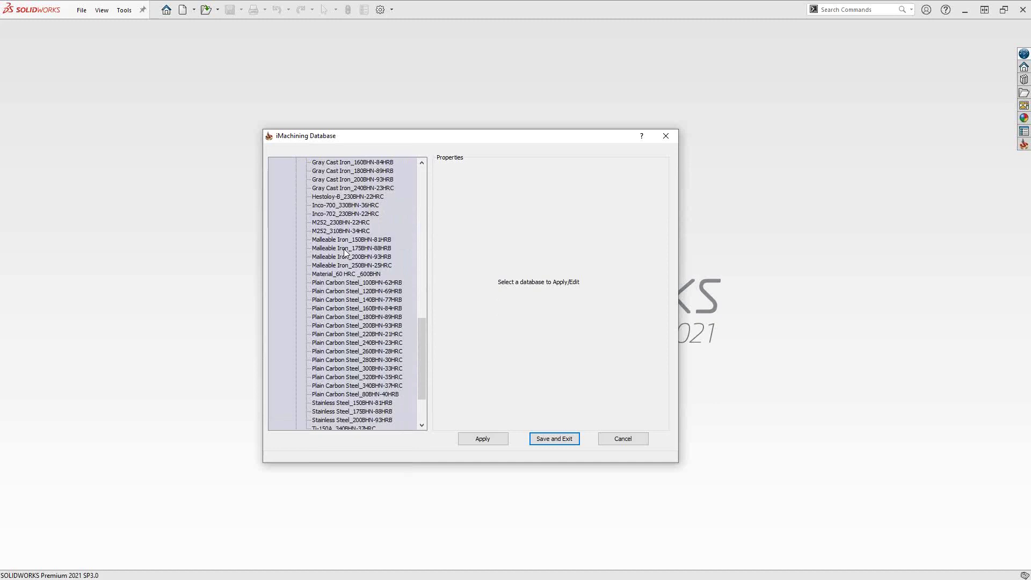
{"action": "scroll", "coordinate": [344, 251], "scroll_direction": "up", "scroll_amount": 15}
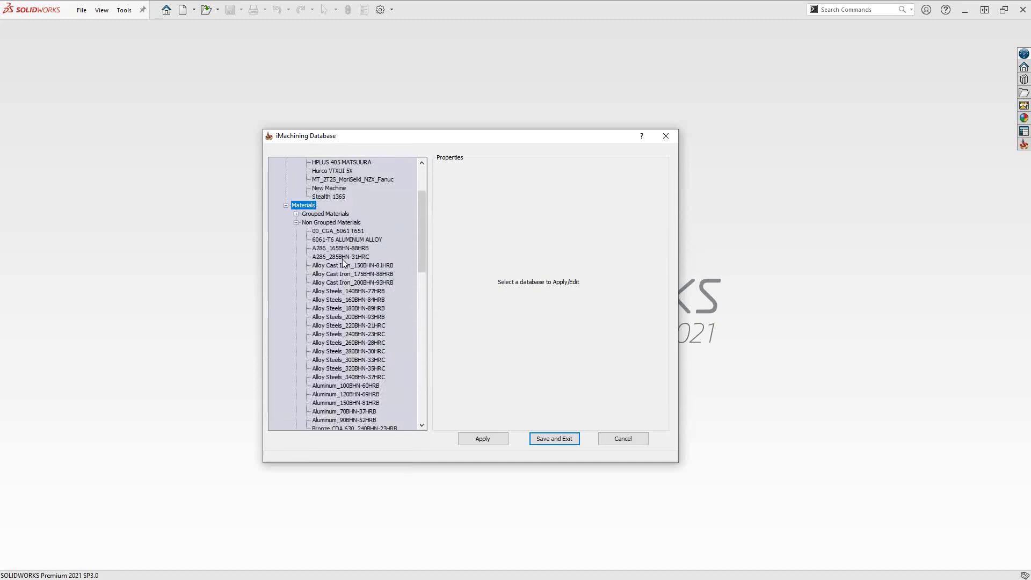
{"action": "right_click", "coordinate": [342, 258]}
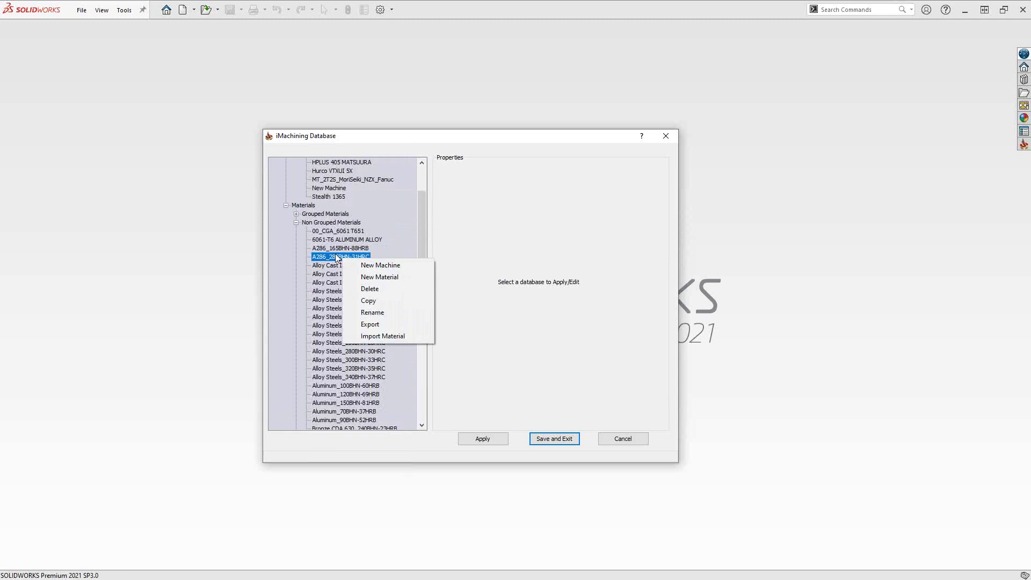
Step: Add a 'New Material' entry to the non-grouped materials
{"action": "left_click", "coordinate": [369, 278]}
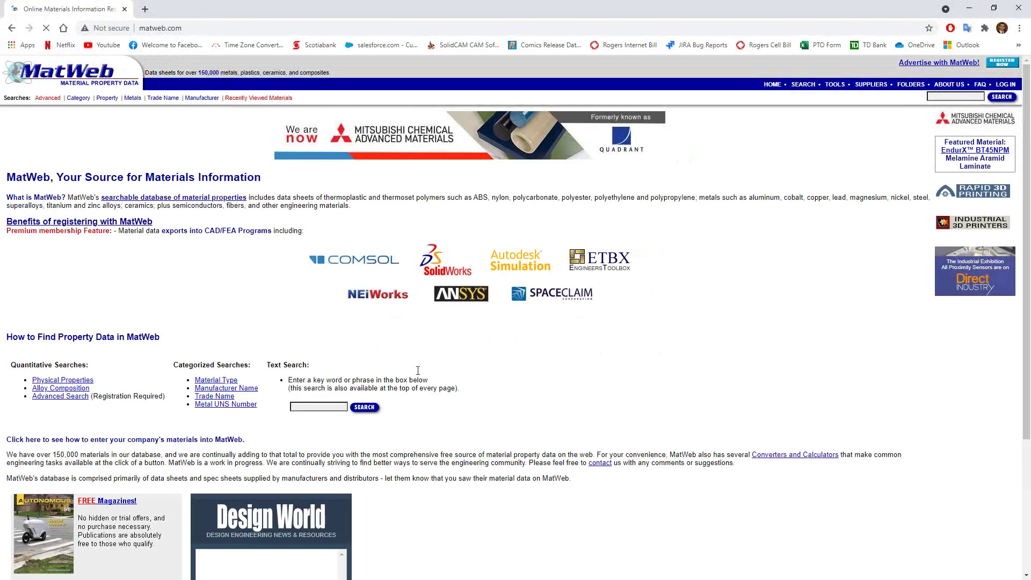
Step: Search MatWeb for 6061 and read Aluminum 6061-T6's 45000 psi ultimate tensile strength
{"action": "left_click", "coordinate": [325, 407]}
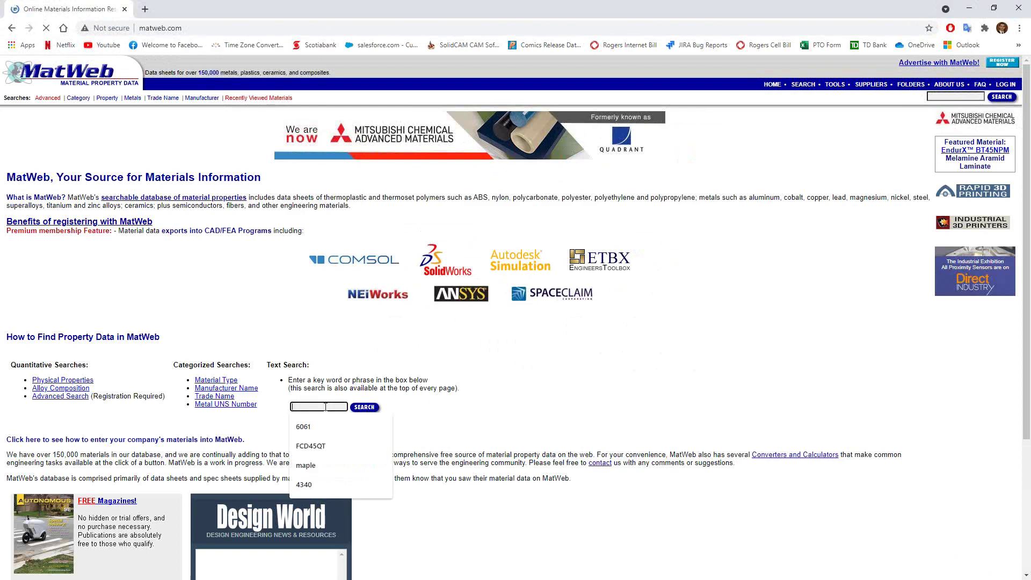
{"action": "left_click", "coordinate": [303, 427]}
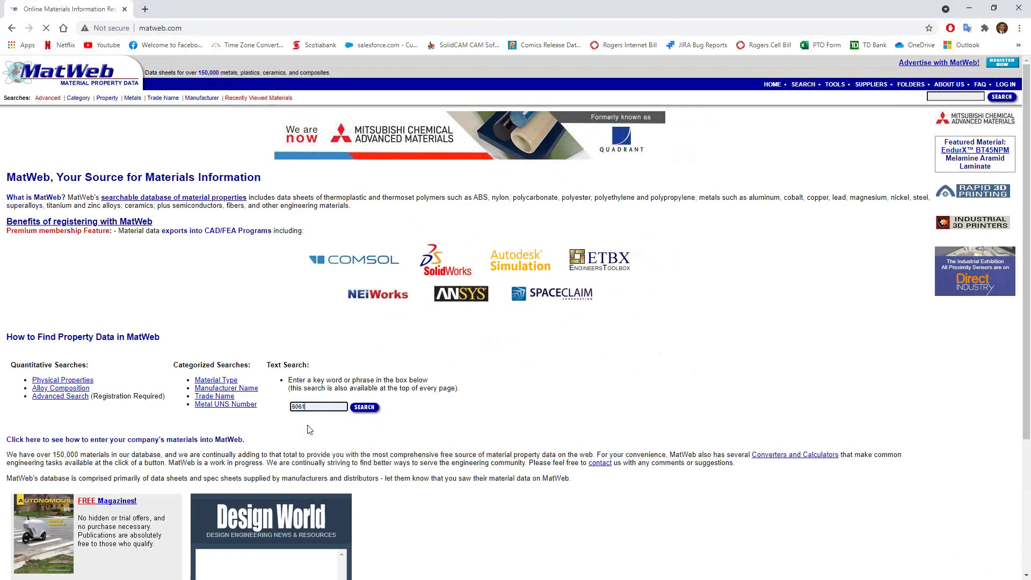
{"action": "left_click", "coordinate": [367, 408]}
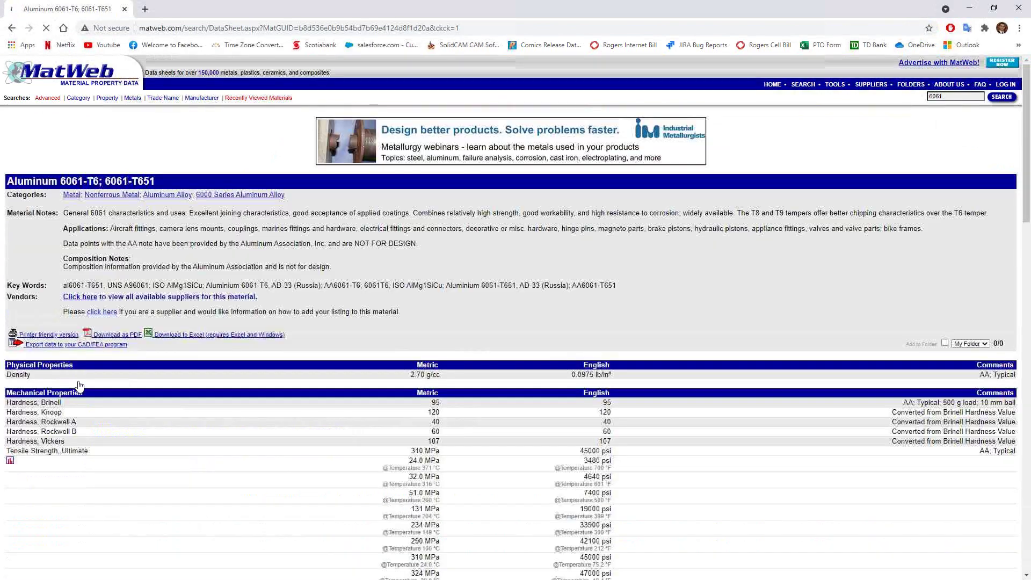
{"action": "scroll", "coordinate": [40, 365], "scroll_direction": "down", "scroll_amount": 3}
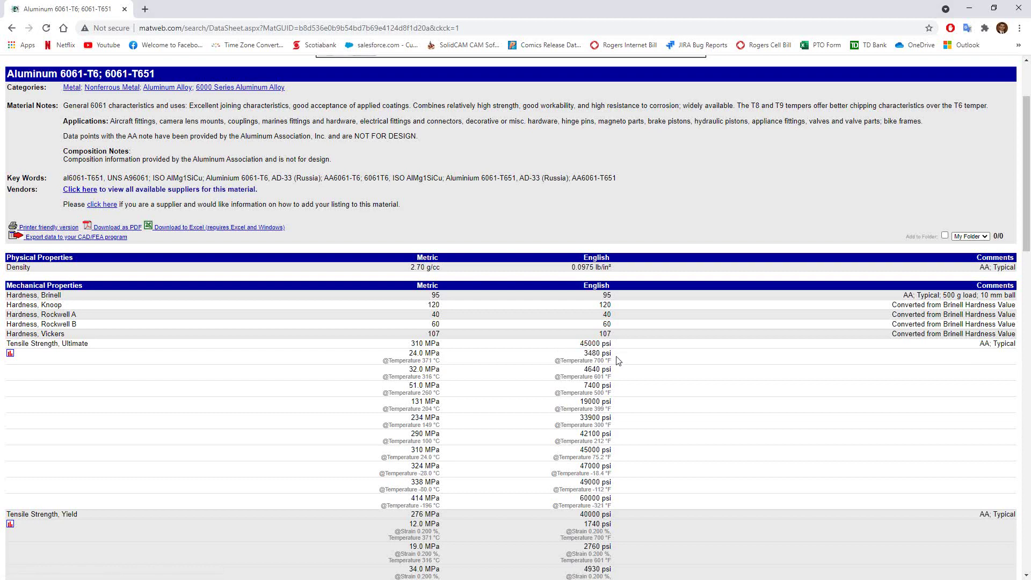
{"action": "scroll", "coordinate": [616, 361], "scroll_direction": "up", "scroll_amount": 2}
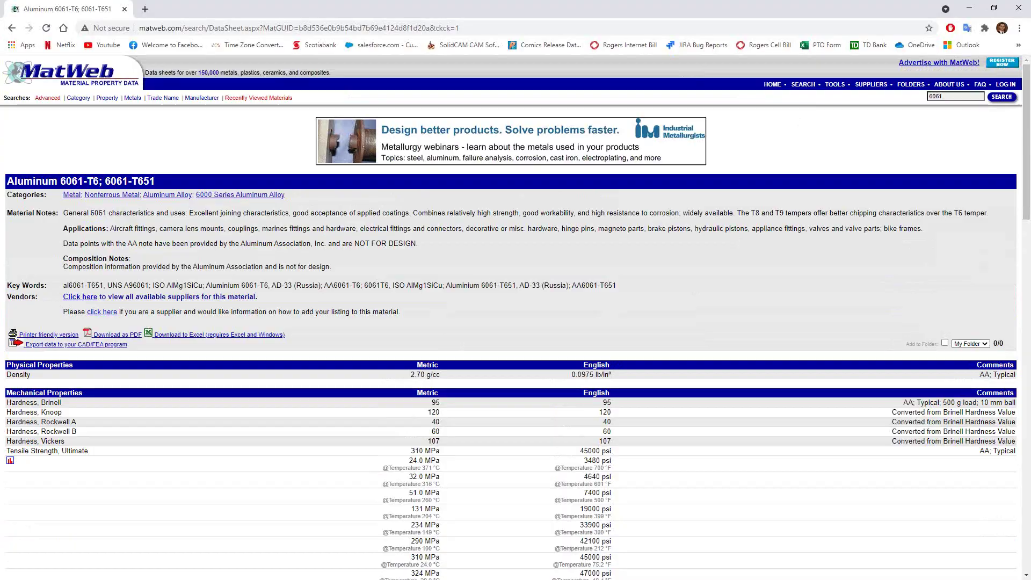
{"action": "key", "text": "alt+Tab"}
Step: Select 6061-T6 ALUMINUM ALLOY in the non-grouped materials list to show its properties
{"action": "scroll", "coordinate": [359, 286], "scroll_direction": "up", "scroll_amount": 5}
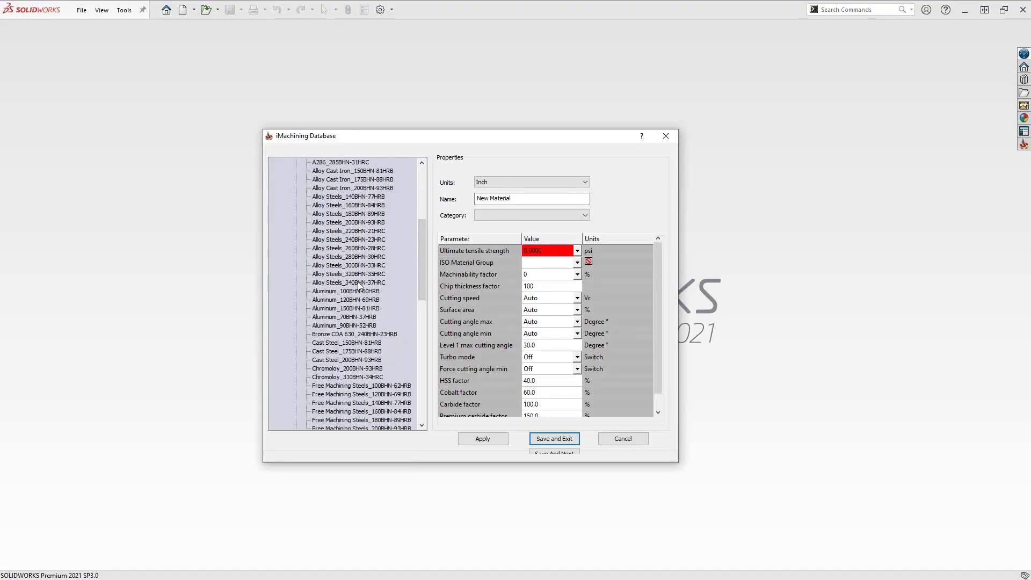
{"action": "scroll", "coordinate": [358, 286], "scroll_direction": "up", "scroll_amount": 5}
{"action": "left_click", "coordinate": [352, 224]}
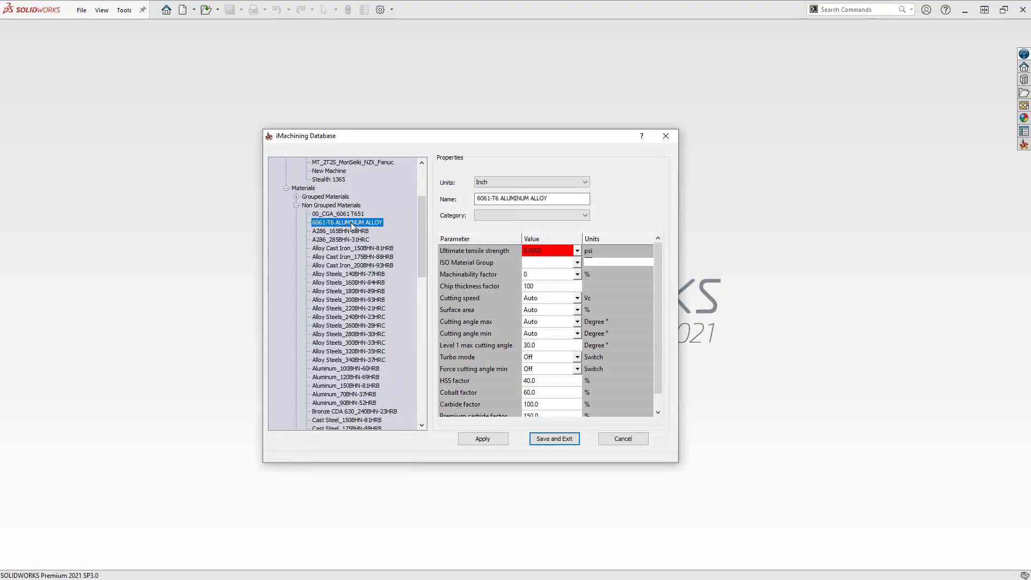